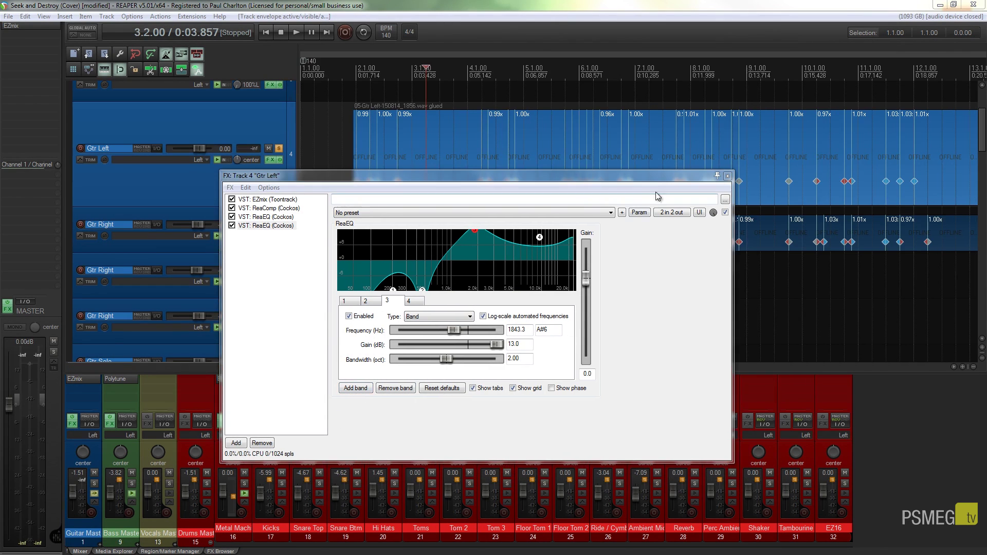
# - Select the second ReaEQ in the Gtr Left FX chain to check its band 3 boost
pyautogui.click(658, 190)
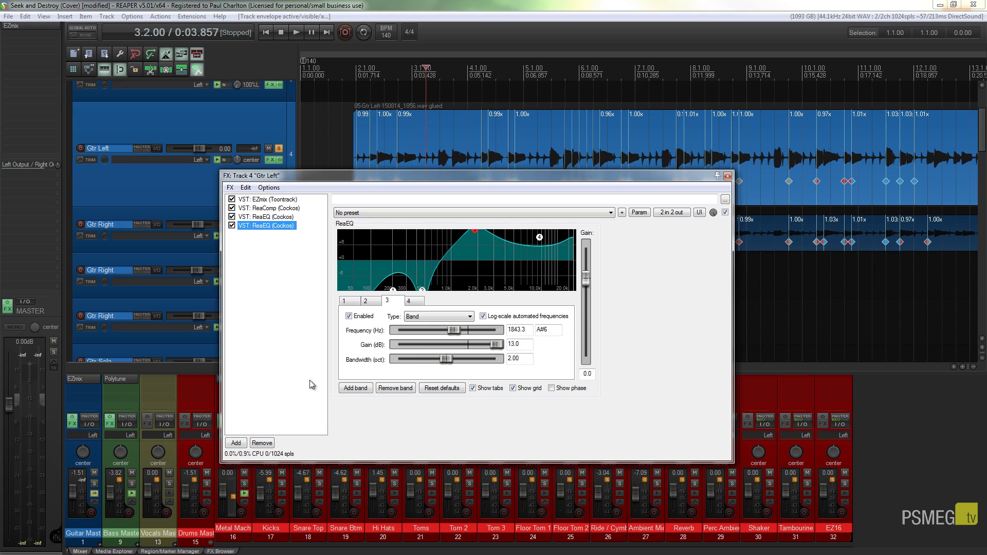
# - A/B the second ReaEQ during playback by bypassing and re-enabling it, then close the FX chain
pyautogui.press('space')
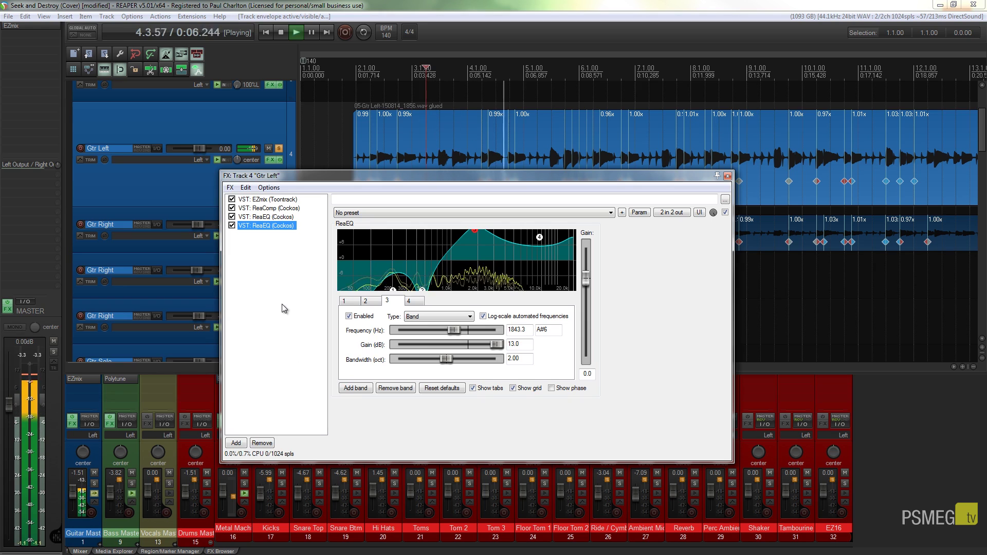
pyautogui.click(232, 226)
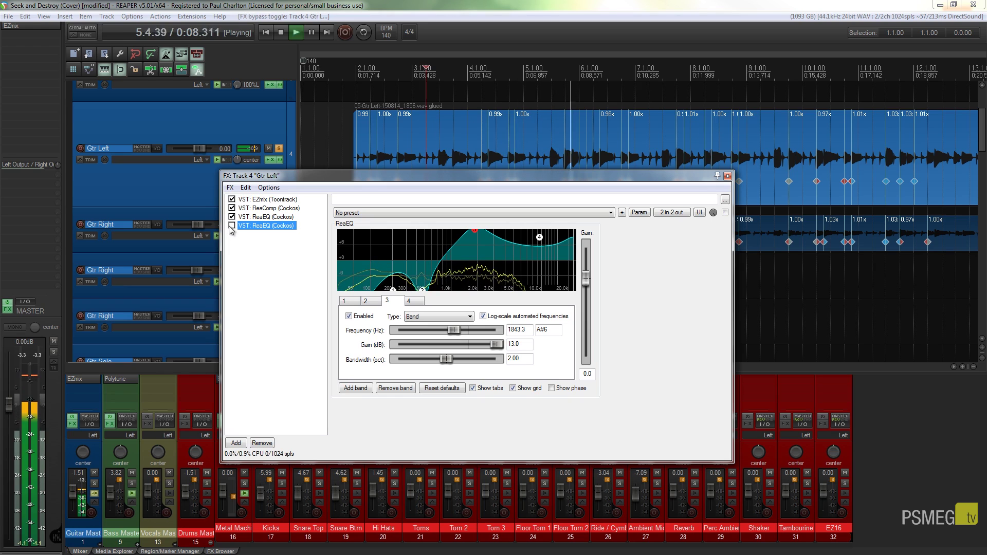
pyautogui.click(232, 225)
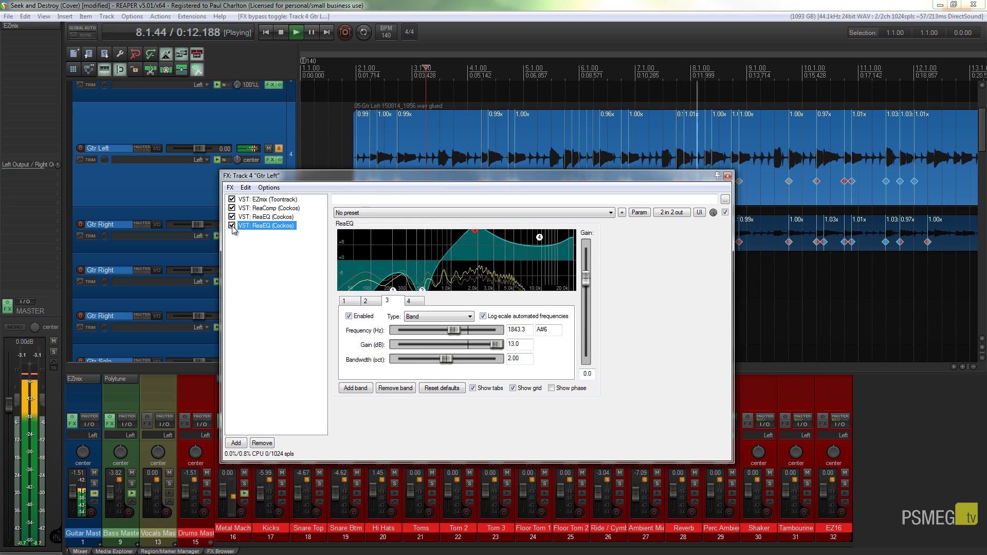
pyautogui.press('space')
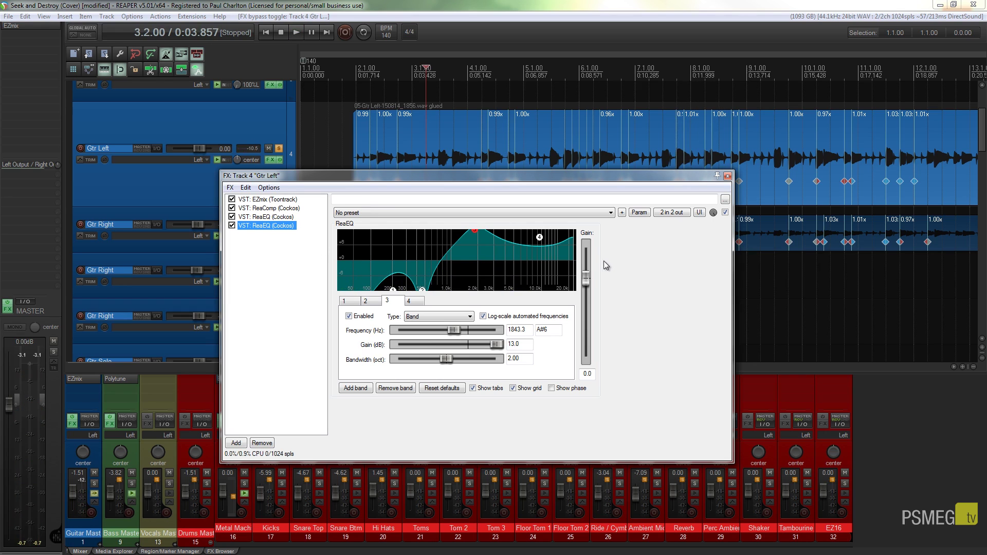
pyautogui.click(728, 177)
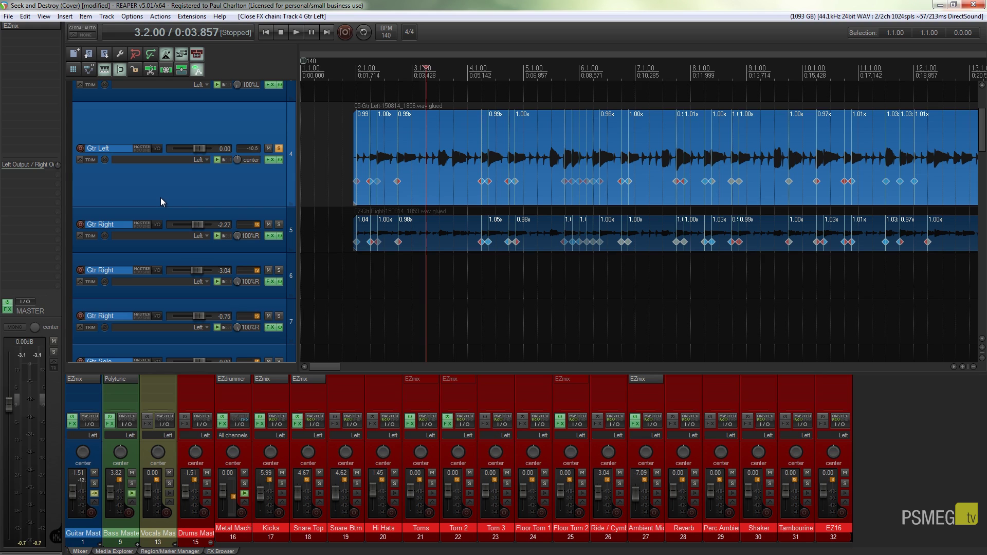
pyautogui.click(88, 163)
# - Make the second ReaEQ's Wet envelope visible and armed on Gtr Left
pyautogui.moveTo(538, 106); pyautogui.dragTo(489, 95)
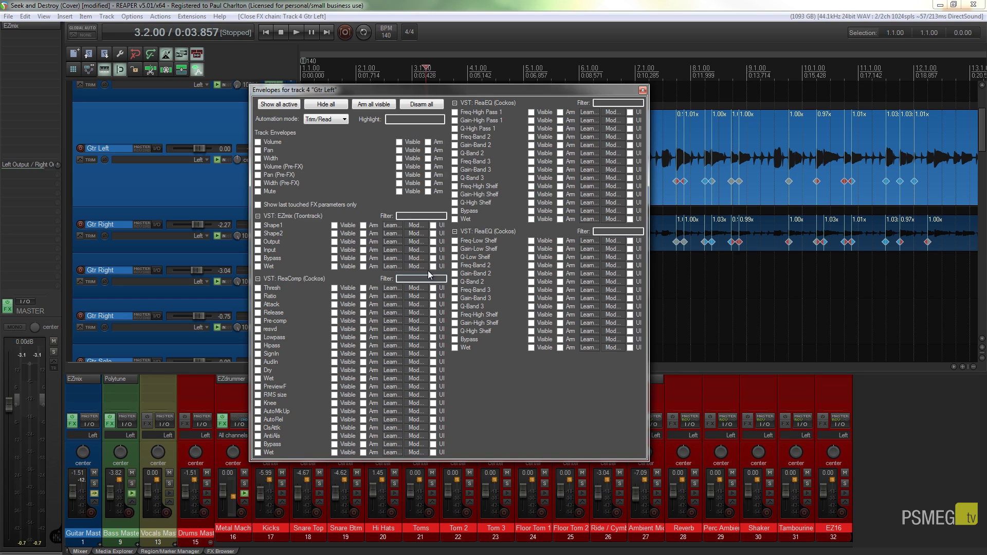
pyautogui.click(455, 347)
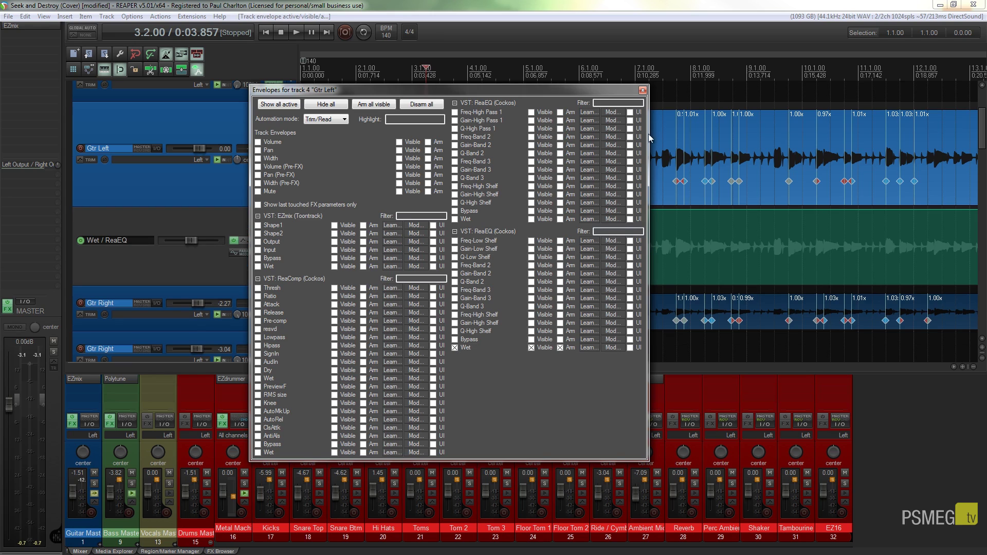
pyautogui.click(645, 93)
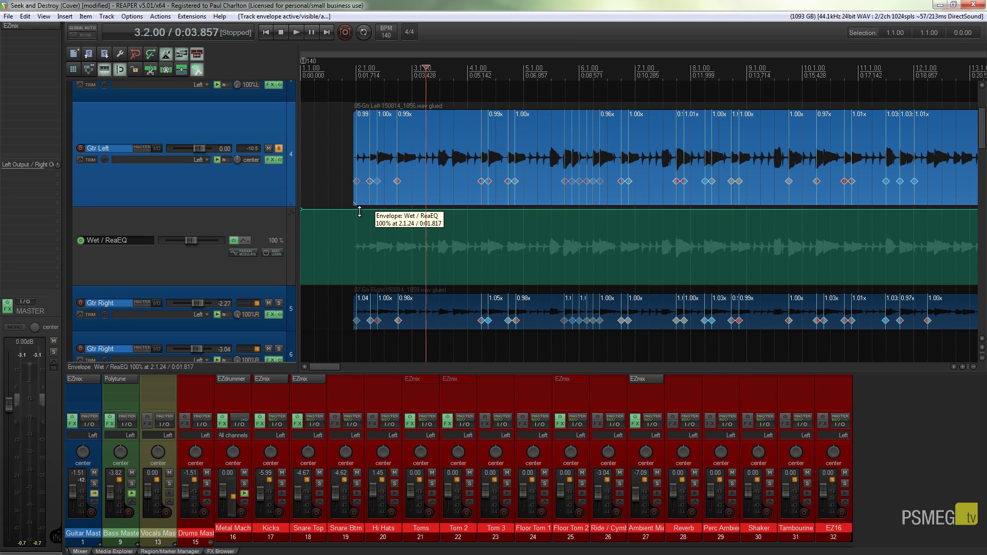
pyautogui.press('space')
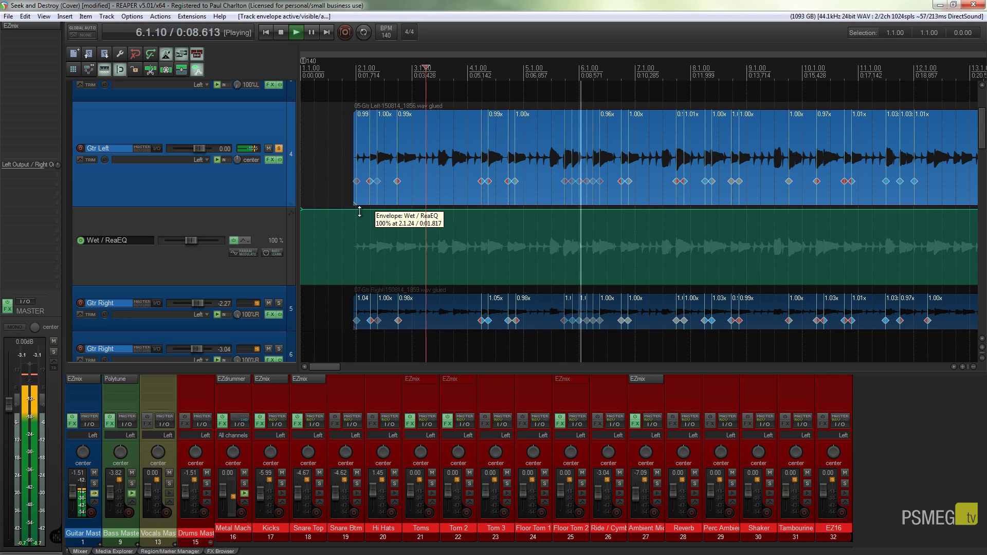
pyautogui.press('space')
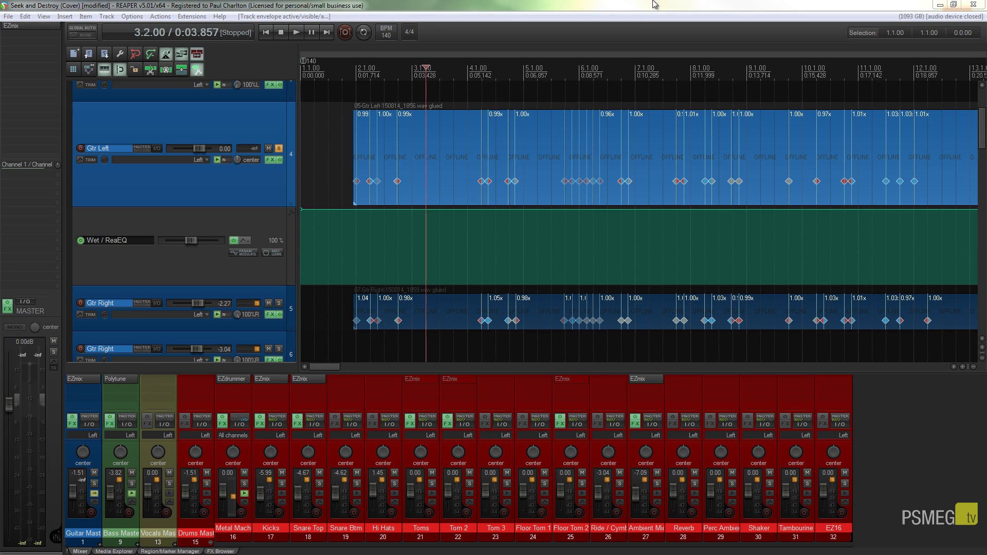
# - Add Wet envelope points at bar 3.2 and near bar 7, pulling the bar-7 point to minimum
pyautogui.click(444, 156)
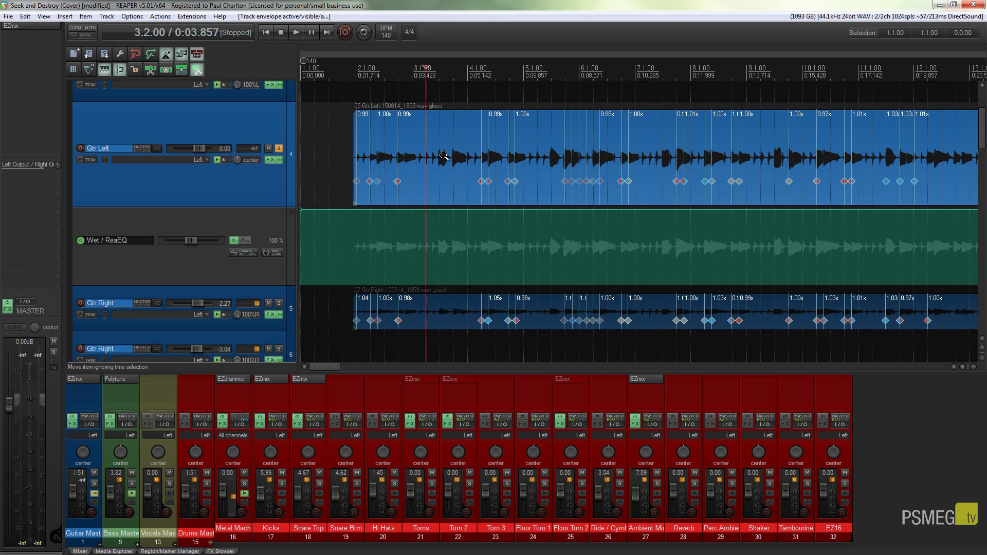
pyautogui.click(426, 210)
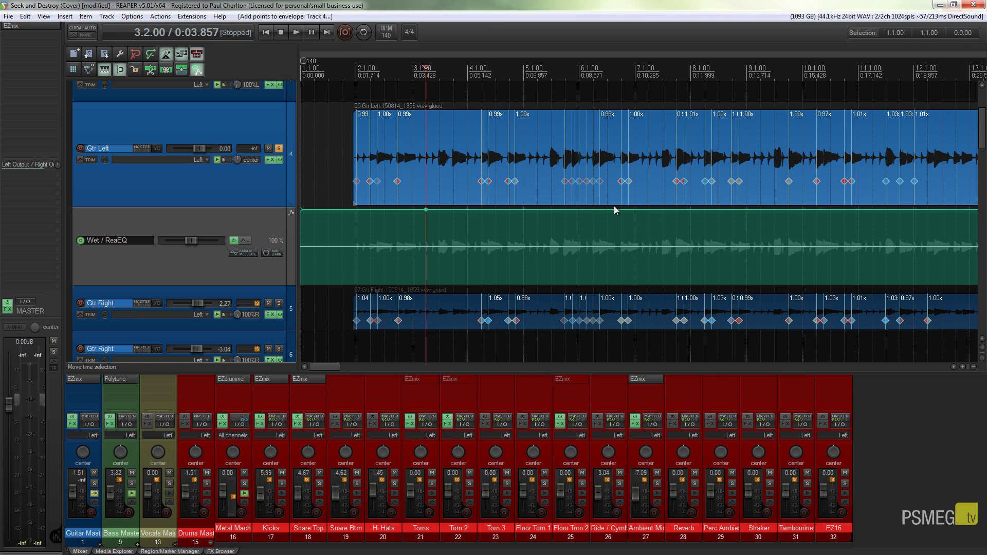
pyautogui.click(635, 209)
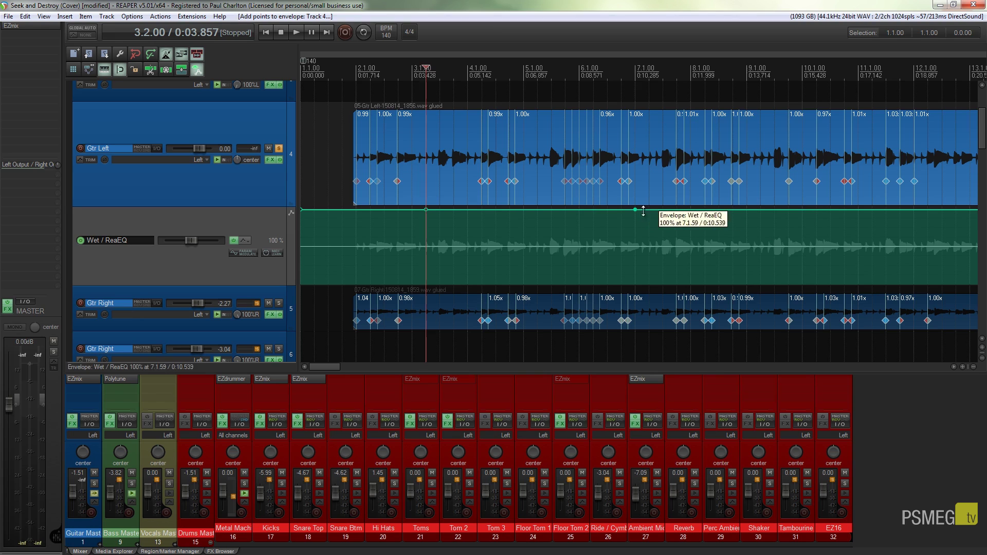
pyautogui.moveTo(636, 211); pyautogui.dragTo(655, 316)
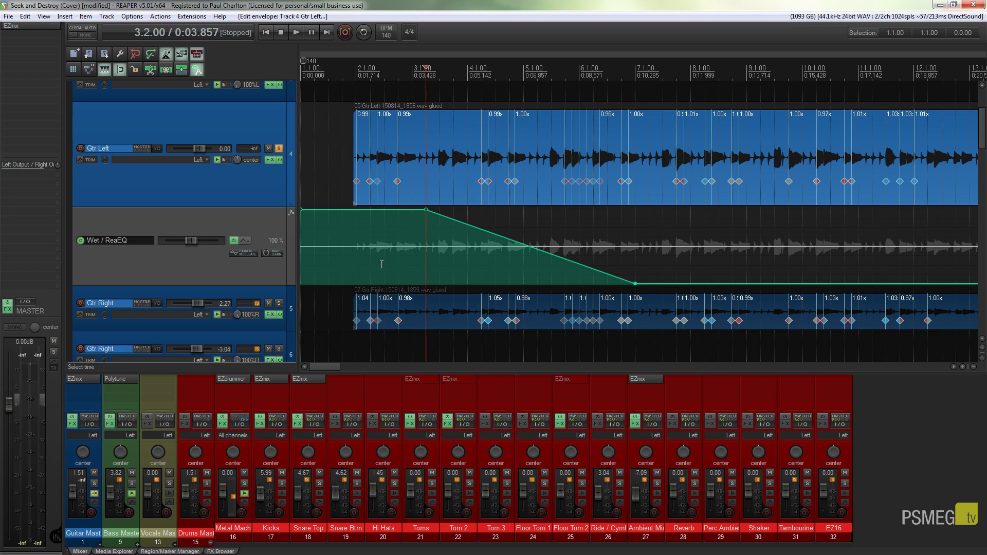
pyautogui.click(425, 68)
pyautogui.moveTo(420, 67); pyautogui.dragTo(355, 67)
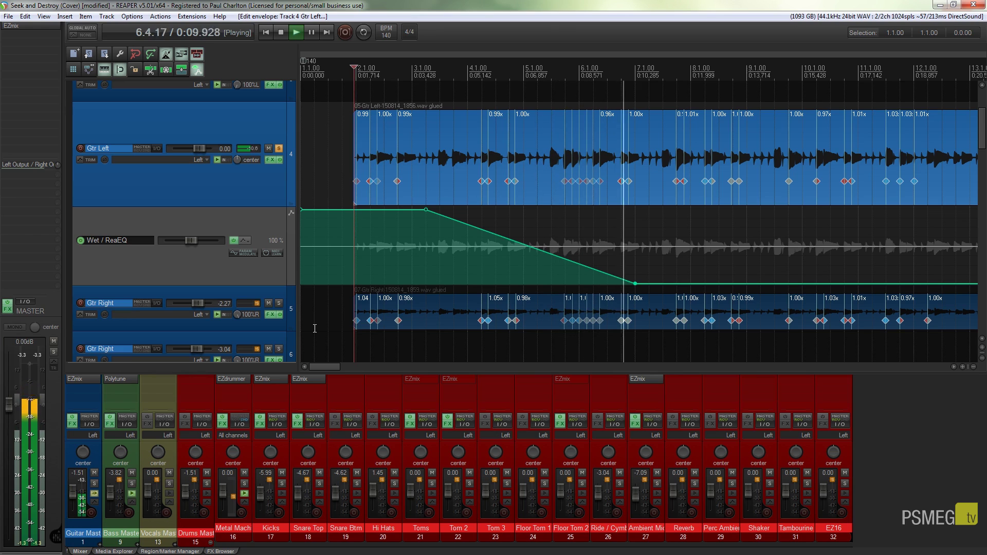
pyautogui.press('space')
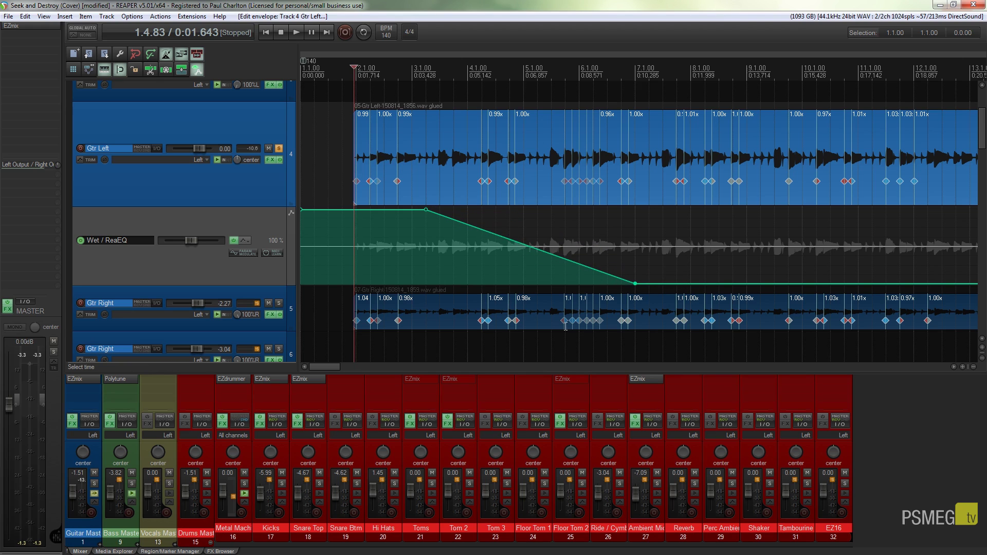
# - Add a Wet point near bar 12 and a bar-14 point raised to 100%
pyautogui.moveTo(332, 366); pyautogui.dragTo(348, 363)
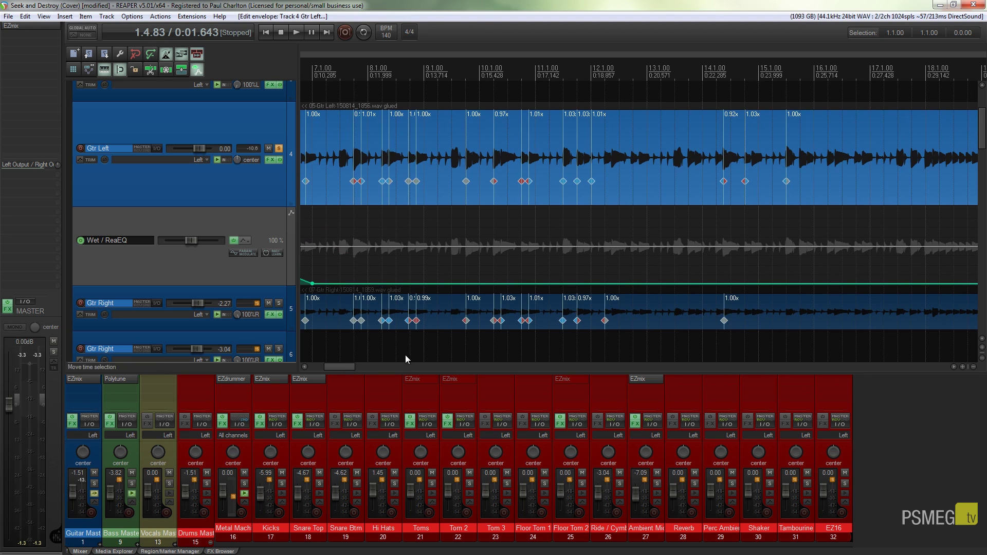
pyautogui.click(590, 284)
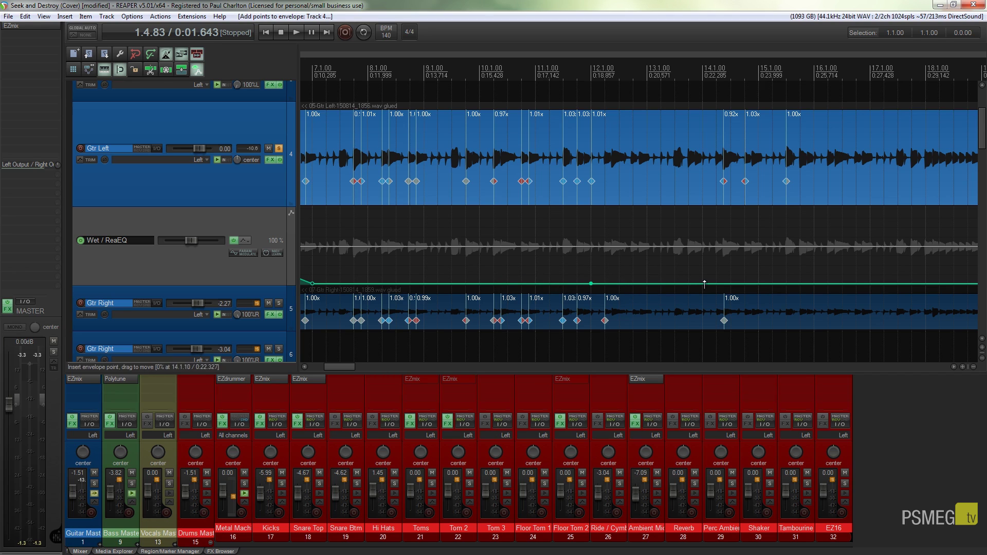
pyautogui.moveTo(703, 283); pyautogui.dragTo(758, 164)
# - Play from bar 11 to hear the Wet ramp back up, then stop
pyautogui.click(549, 226)
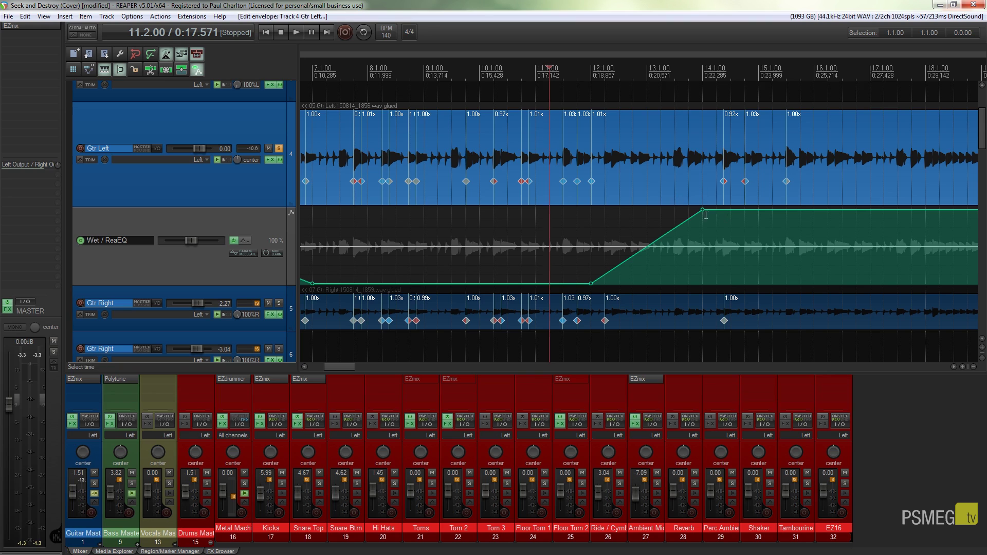
pyautogui.press('space')
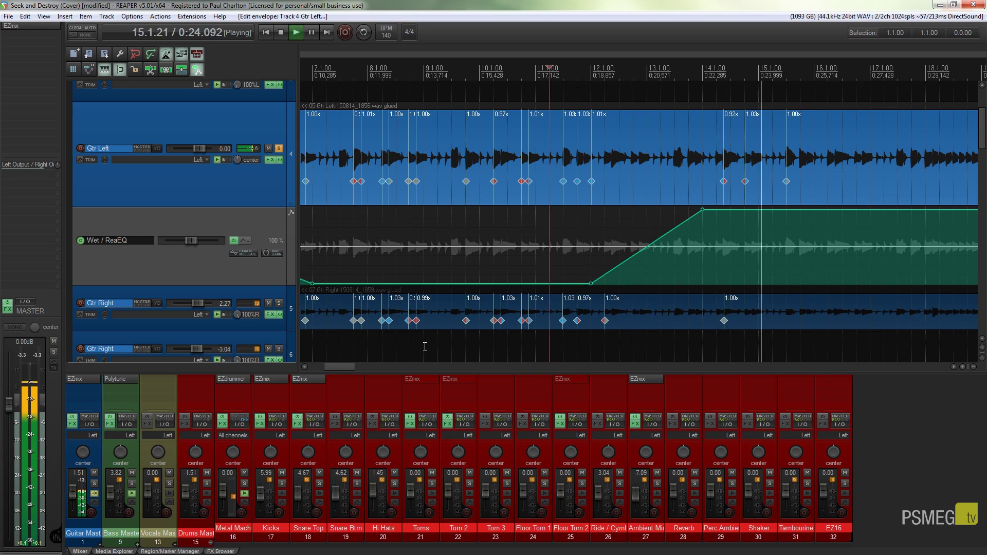
pyautogui.press('space')
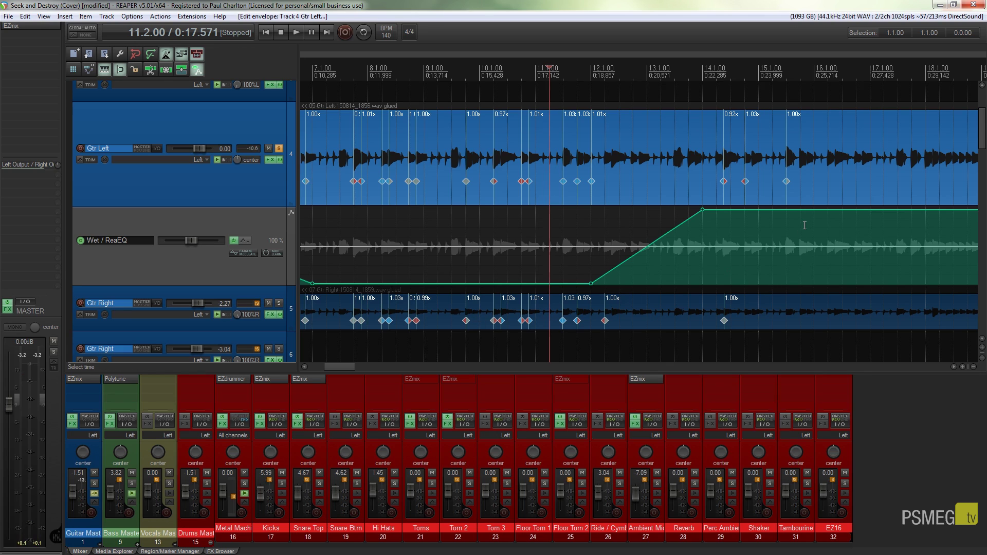
# - Add two points on the flat top and lower the tail after bar 15 to about 59%
pyautogui.click(773, 210)
pyautogui.click(856, 210)
pyautogui.moveTo(908, 210); pyautogui.dragTo(910, 260)
# - Play from just before the new Wet drop to audition it, then stop
pyautogui.click(842, 220)
pyautogui.press('space')
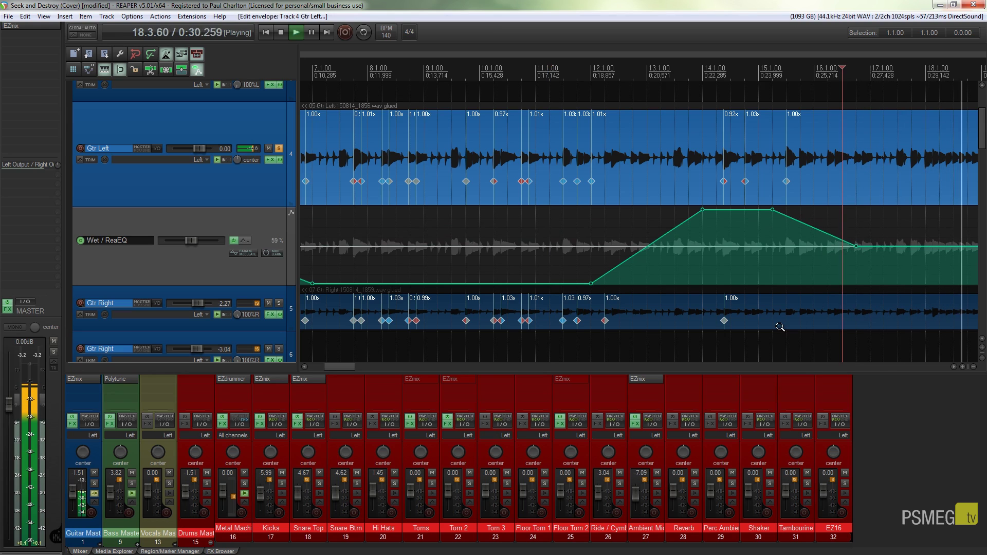
pyautogui.press('space')
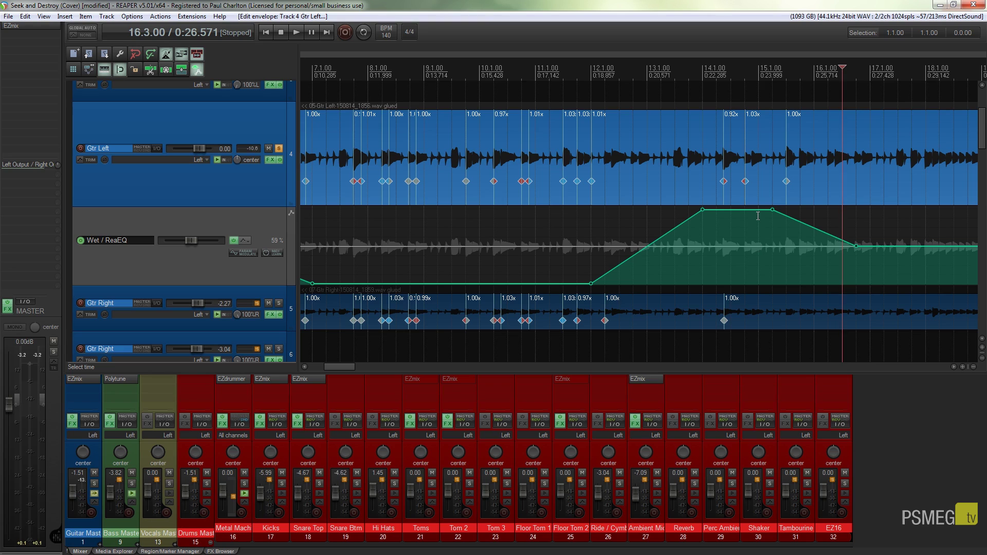